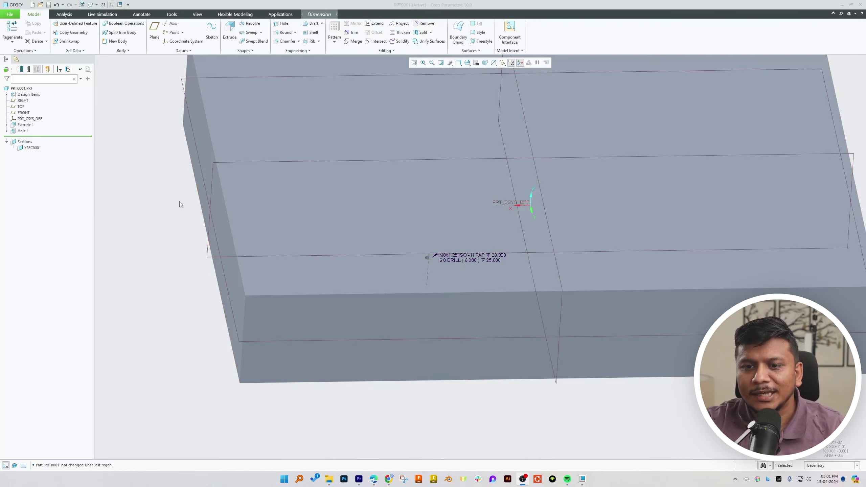
- Start a new hole feature and place it on the block's large top face, near the edge
click(179, 203)
middle_drag(408, 254, 431, 254)
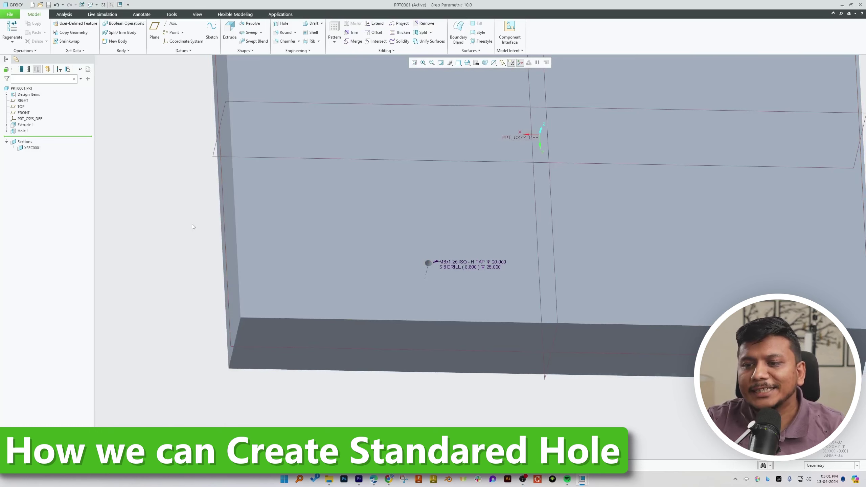
middle_drag(192, 222, 168, 208)
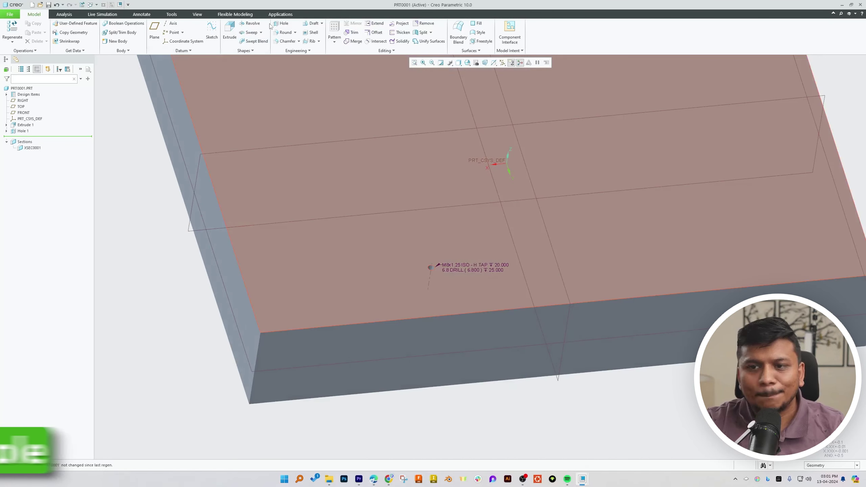
click(280, 24)
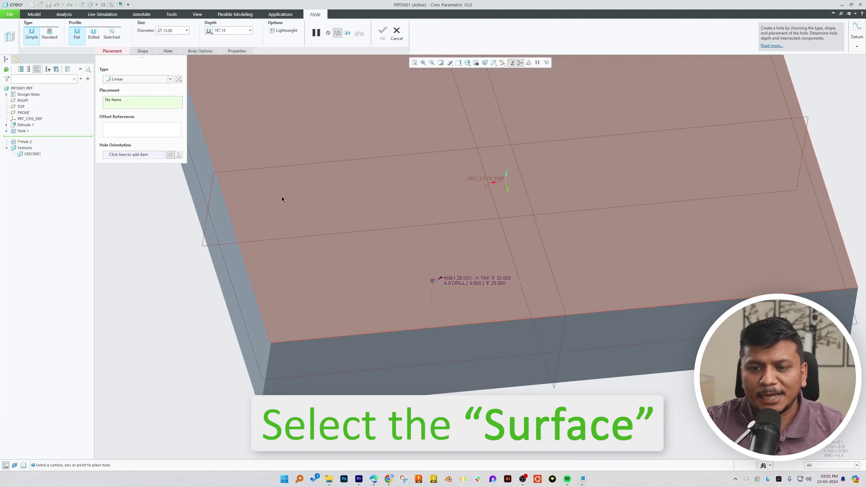
click(281, 199)
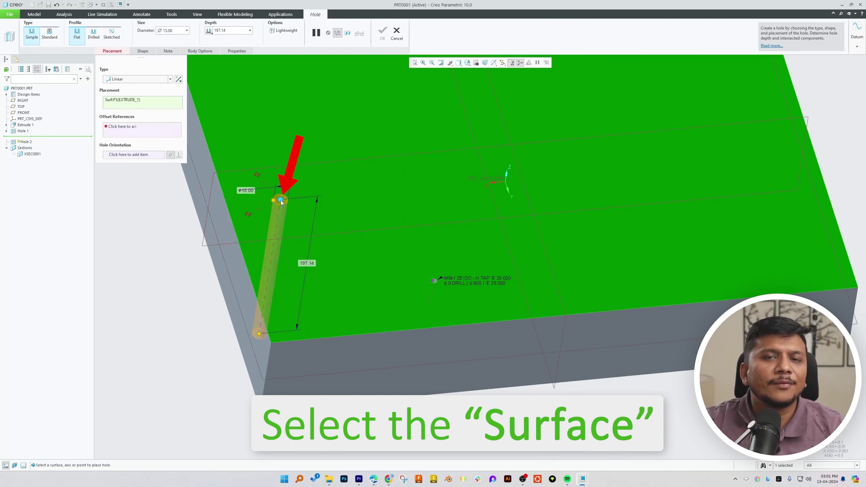
- Locate the hole with offset references to the TOP and RIGHT datum planes, at about 42 and 253 respectively
scroll(192, 241, up, 2)
middle_drag(191, 240, 159, 226)
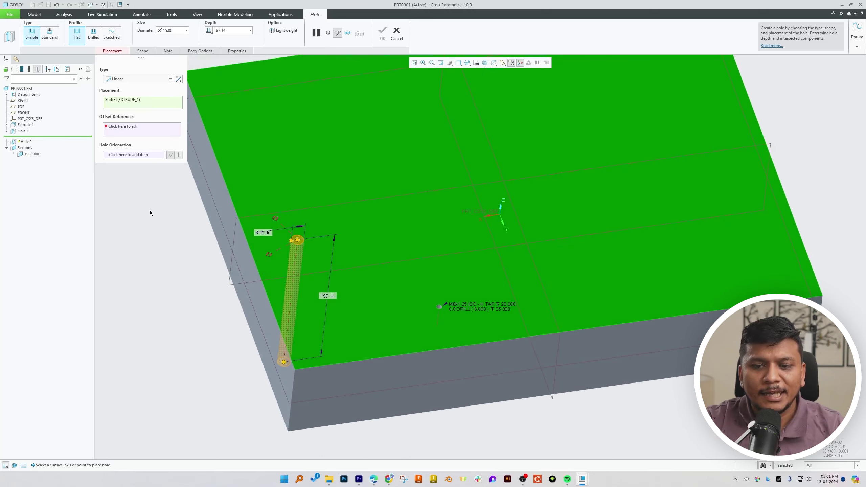
right_click(161, 216)
click(177, 227)
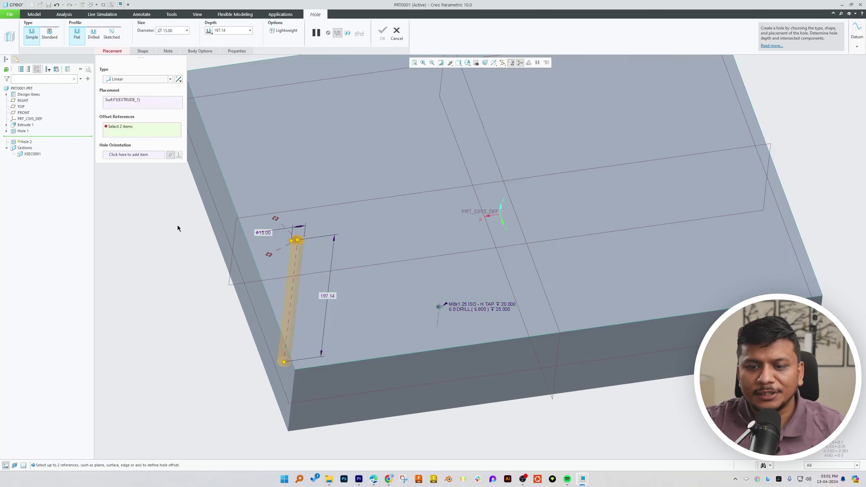
click(340, 206)
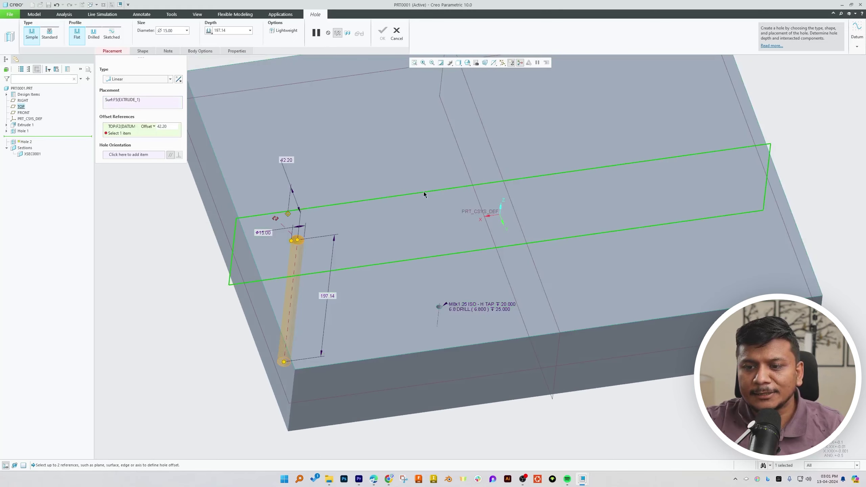
ctrl+click(521, 235)
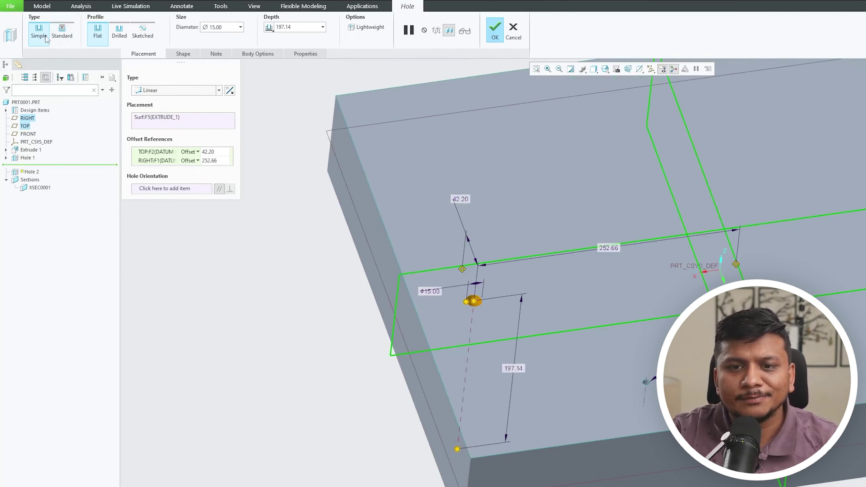
- Give the hole a drilled profile with a counterbore and make its depth Through All
click(119, 32)
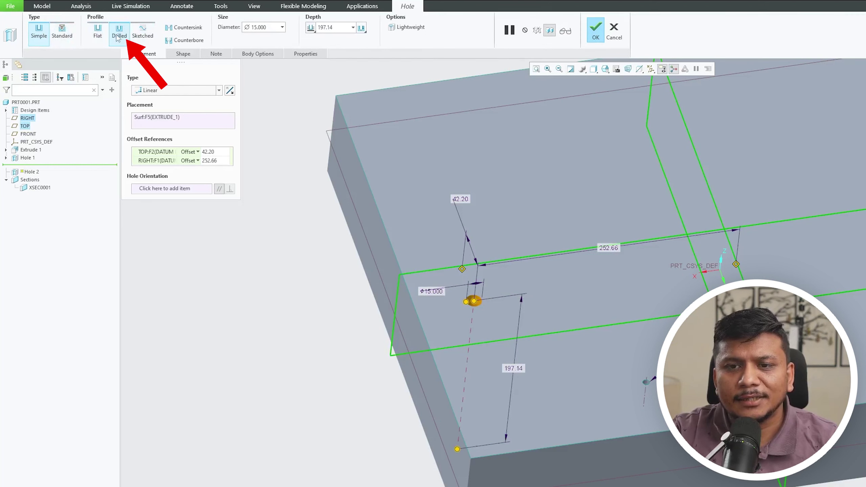
click(190, 40)
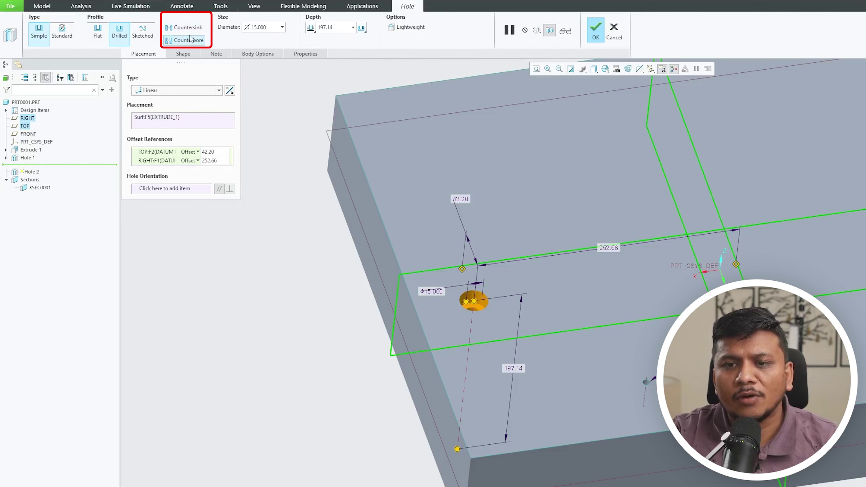
middle_drag(729, 266, 736, 256)
mouse_move(623, 323)
middle_down()
mouse_move(643, 293)
mouse_move(643, 304)
middle_up()
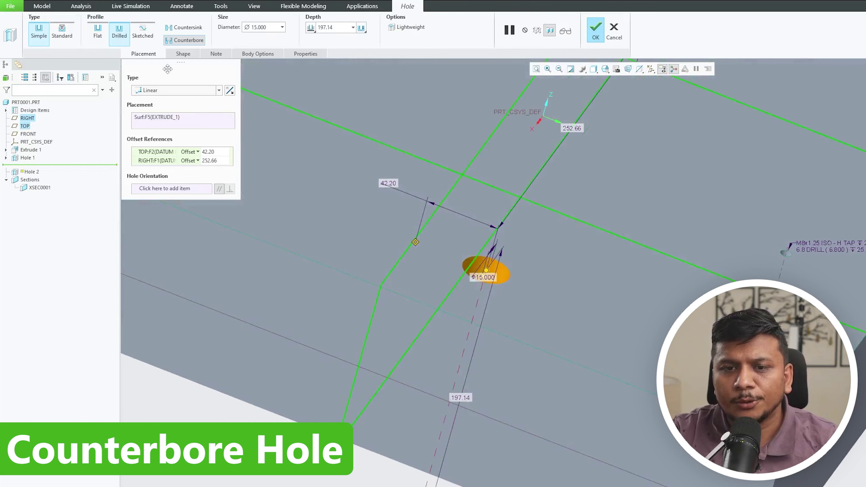
click(183, 54)
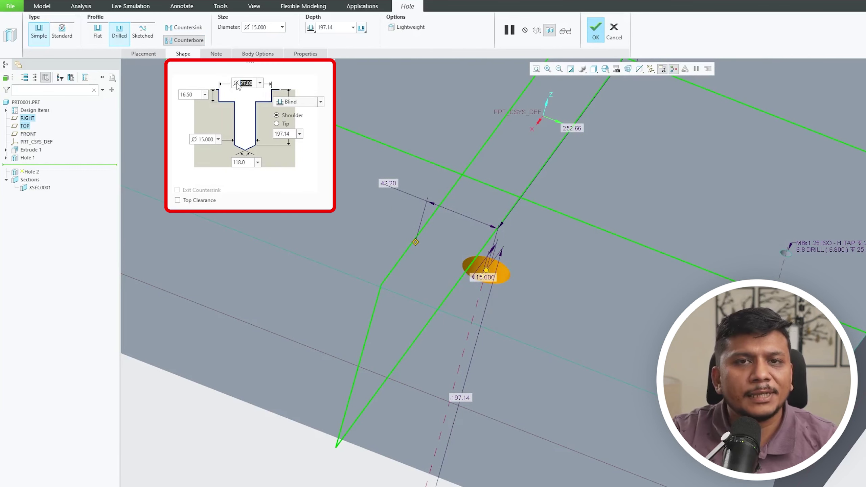
click(301, 103)
click(298, 126)
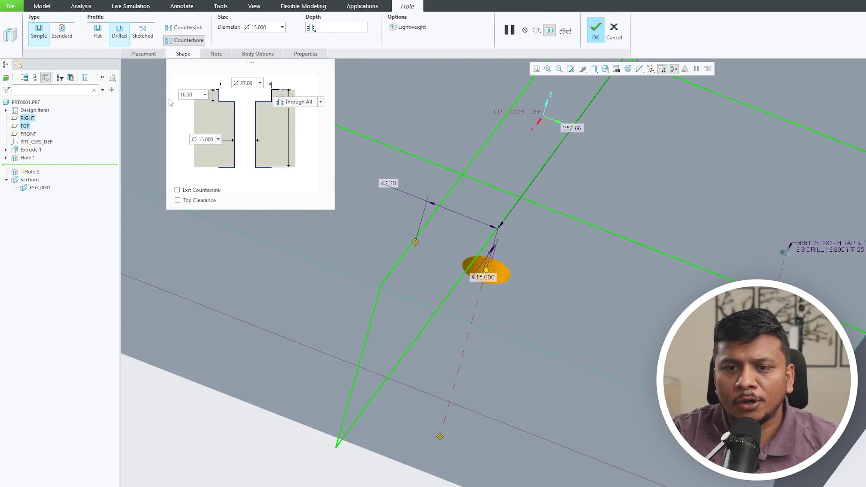
- Try to set the counterbore diameter to 13.5 in the hole shape settings
text(13.)
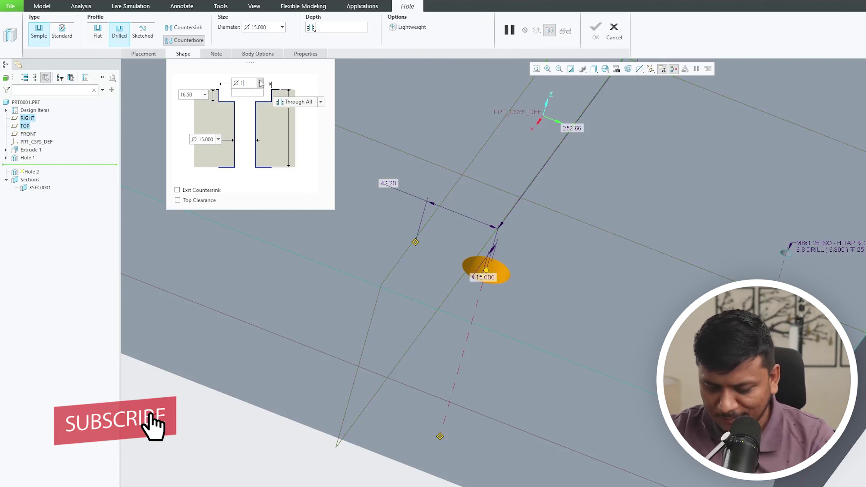
text(5)
key(Return)
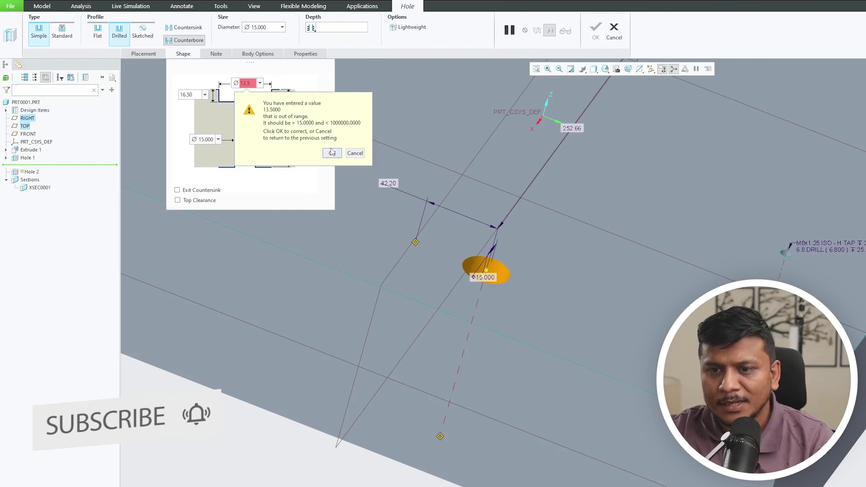
key(Return)
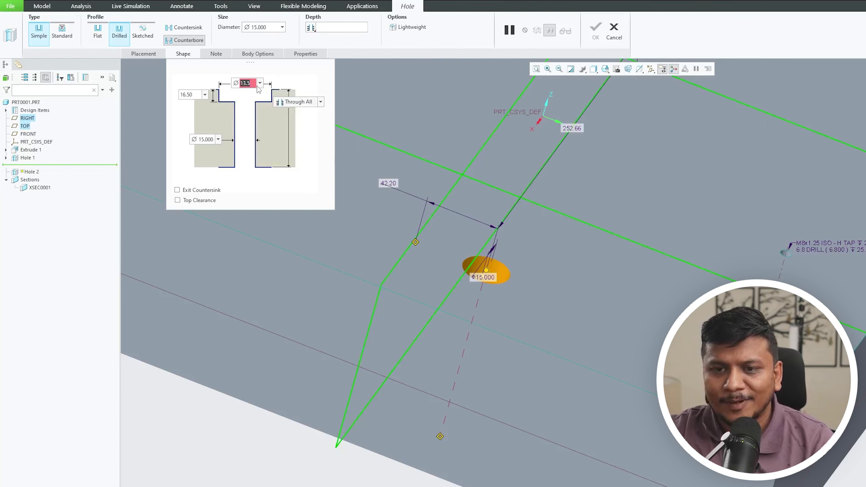
- Set the drilled diameter of the counterbore hole to 8.5 in the shape settings
key(Tab)
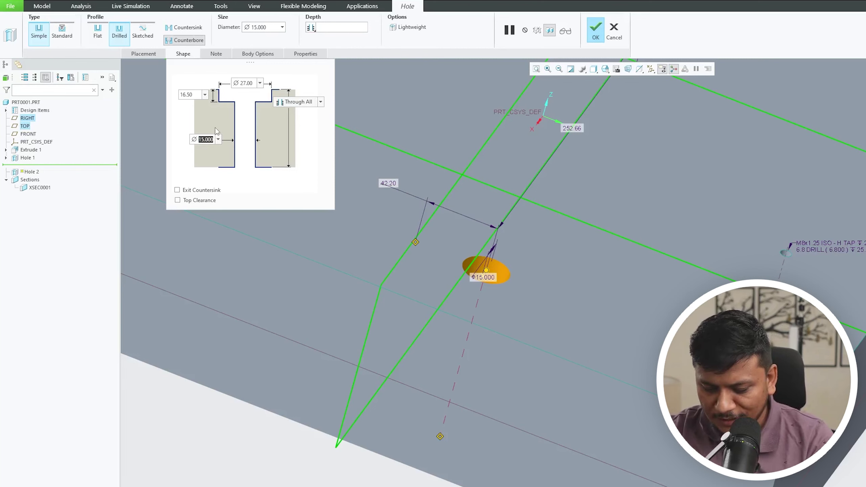
text(8.5)
key(Return)
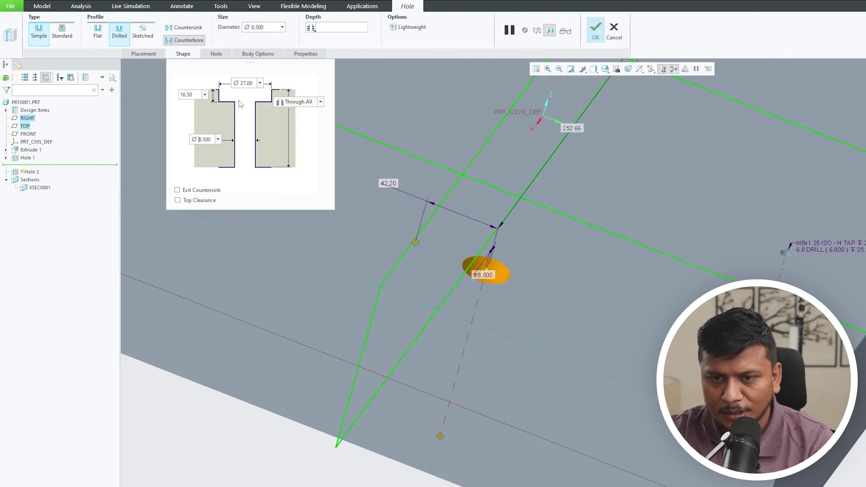
- Set the counterbore diameter to 13.5 and the counterbore depth to 8.5
double_click(252, 83)
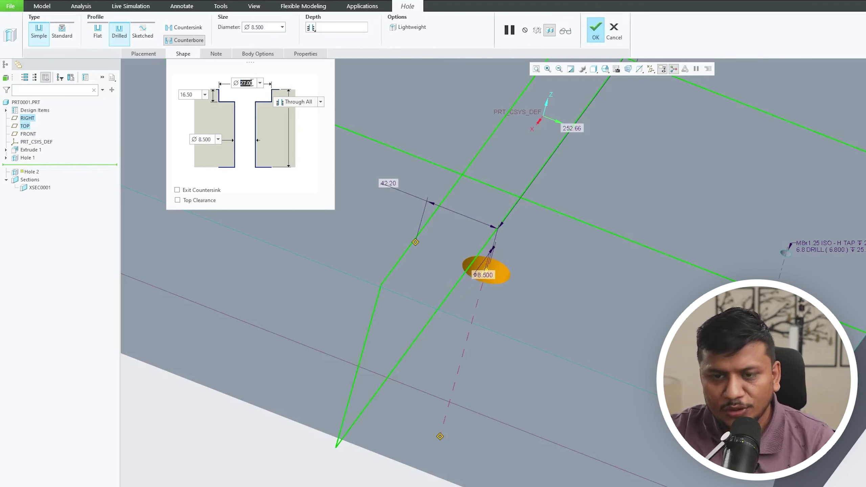
text(1)
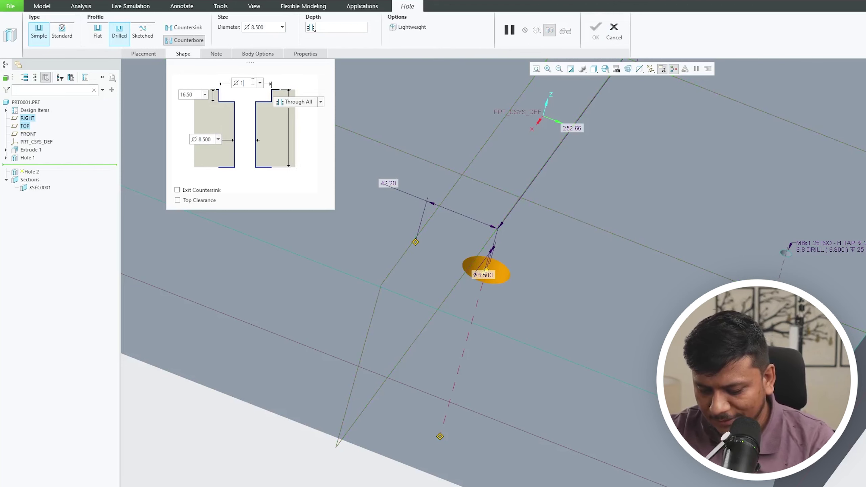
text(3.5)
key(Return)
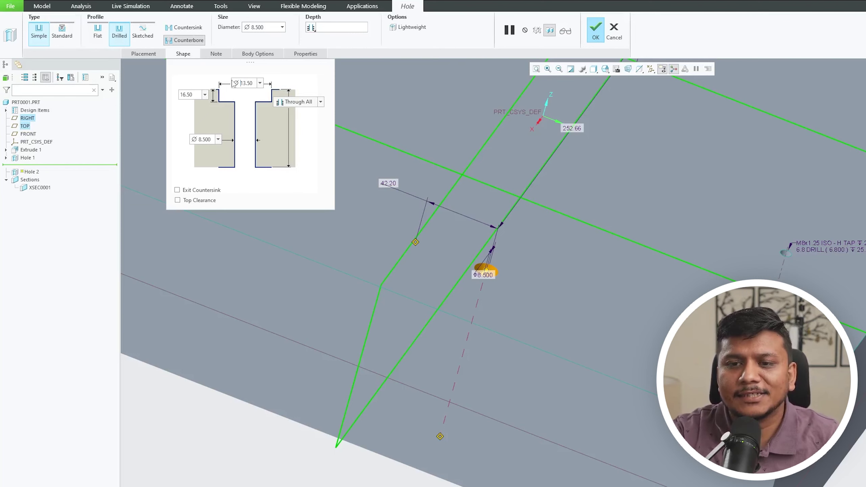
double_click(191, 95)
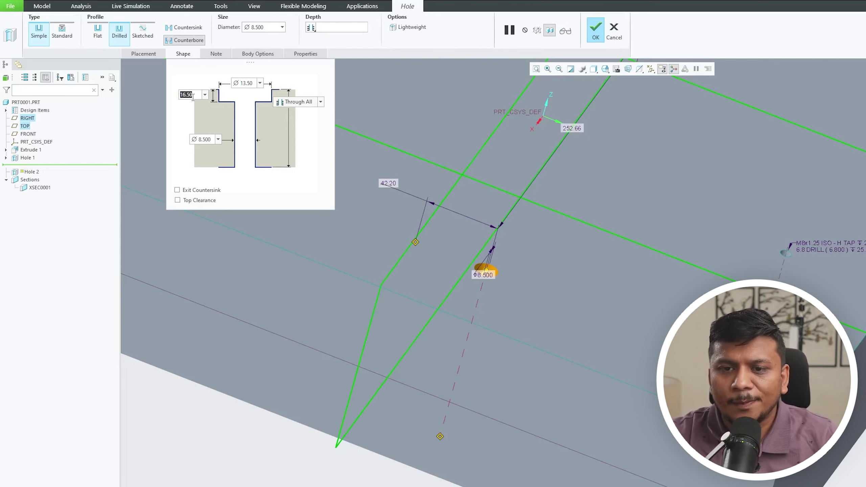
text(8.5)
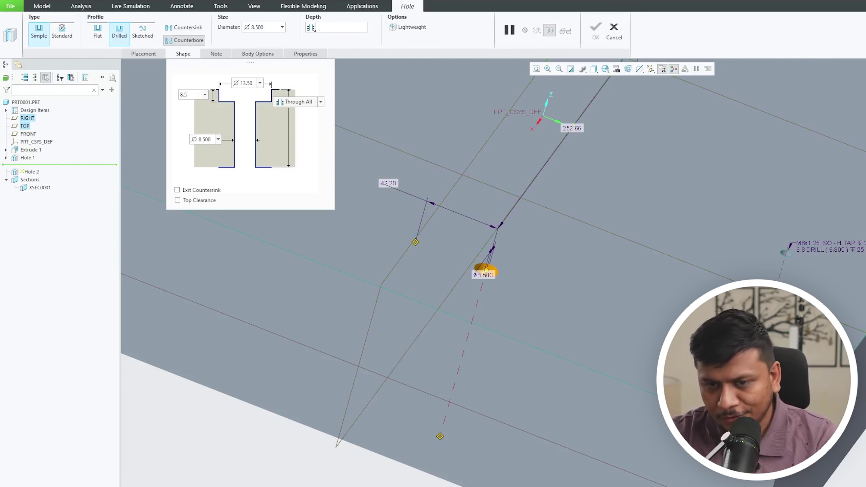
key(Return)
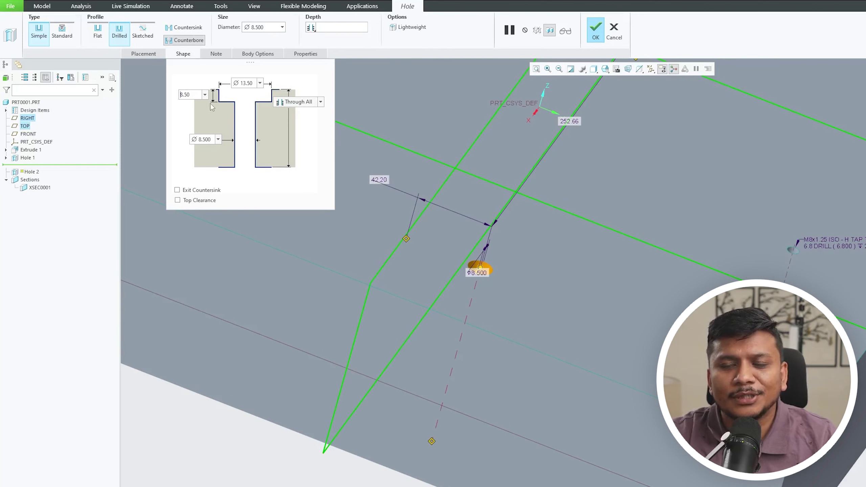
- Add an exit countersink with a diameter of 9 to the counterbore hole and complete the feature
click(177, 190)
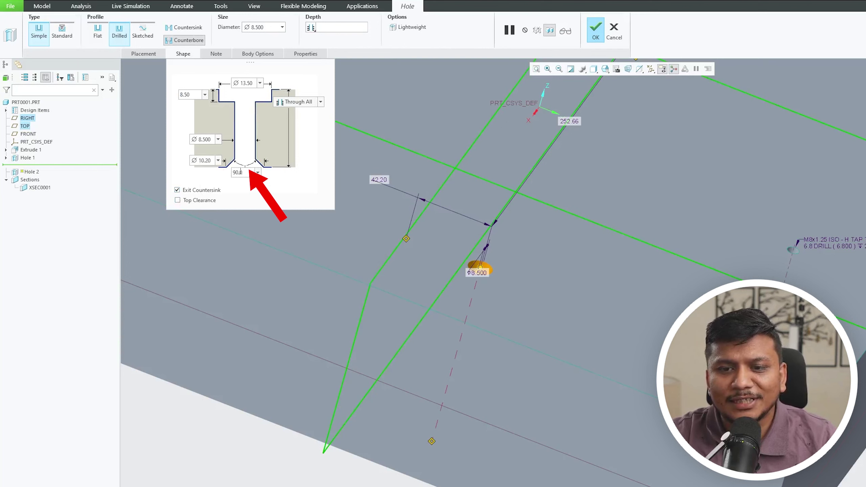
double_click(205, 160)
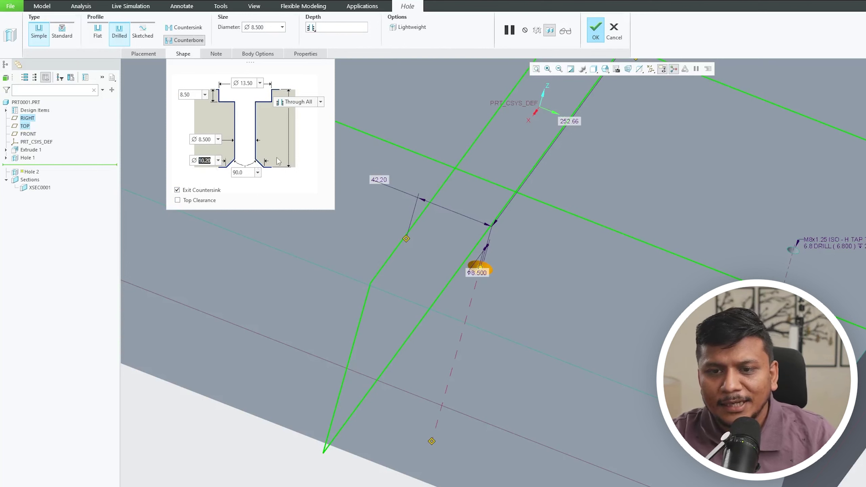
text(9)
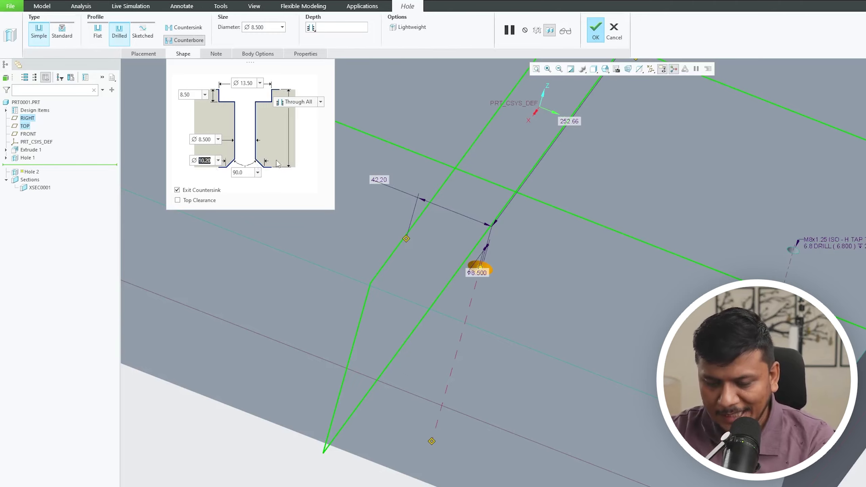
key(Return)
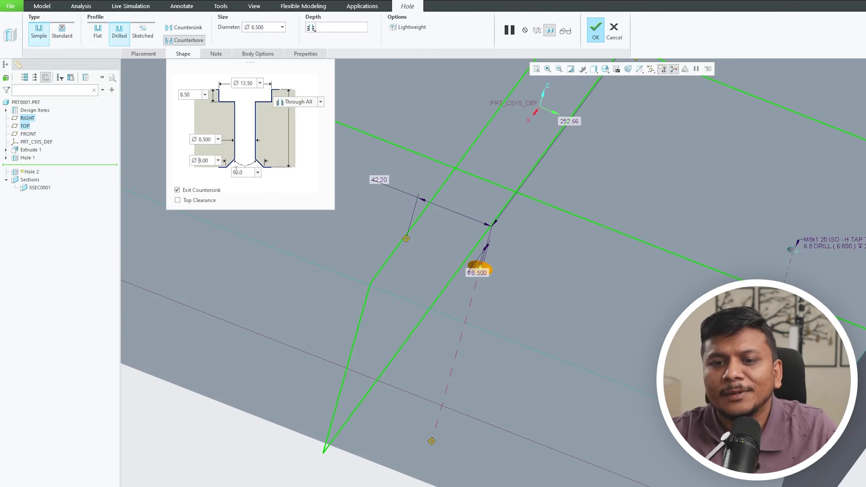
middle_drag(400, 272, 595, 240)
scroll(730, 225, down, 3)
middle_drag(735, 216, 559, 204)
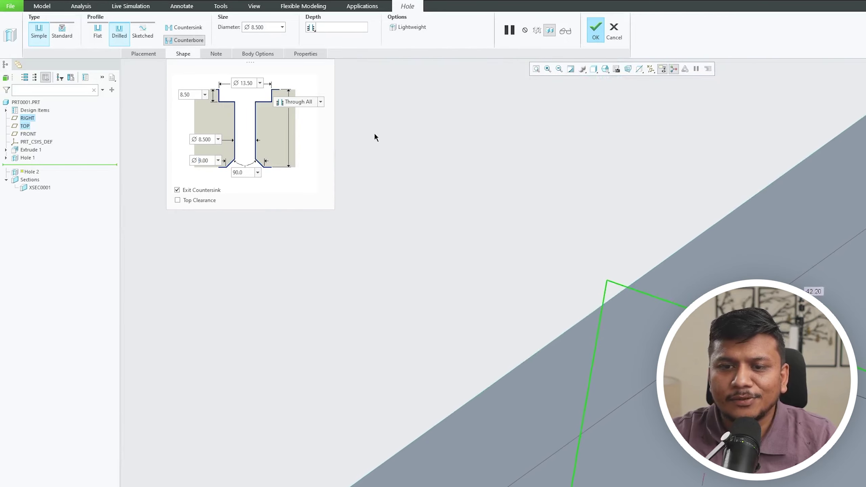
click(591, 33)
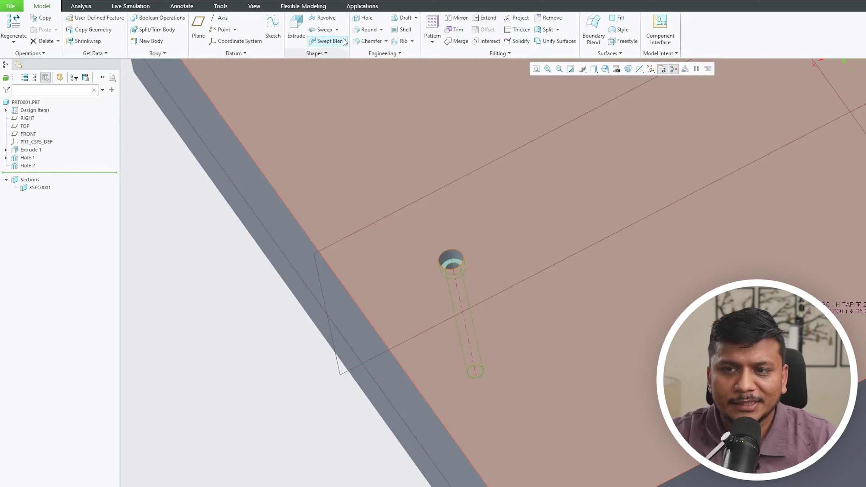
- Start another hole feature with a drilled profile and a countersink
click(363, 15)
click(364, 18)
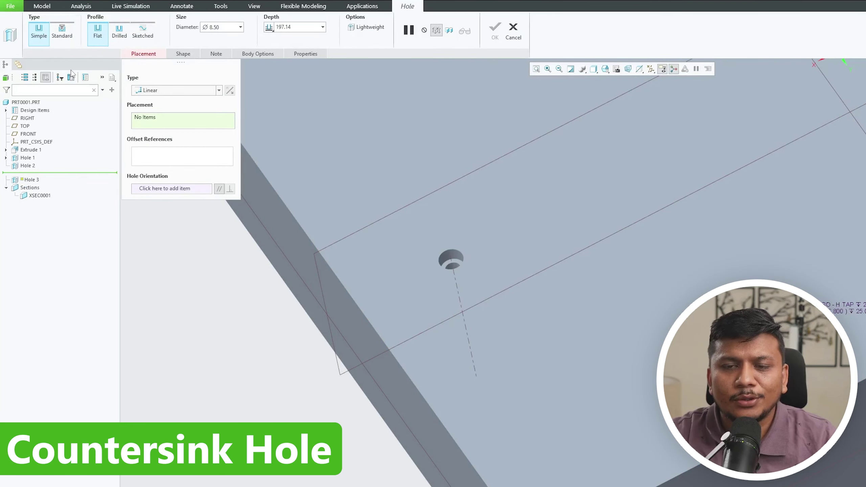
click(129, 29)
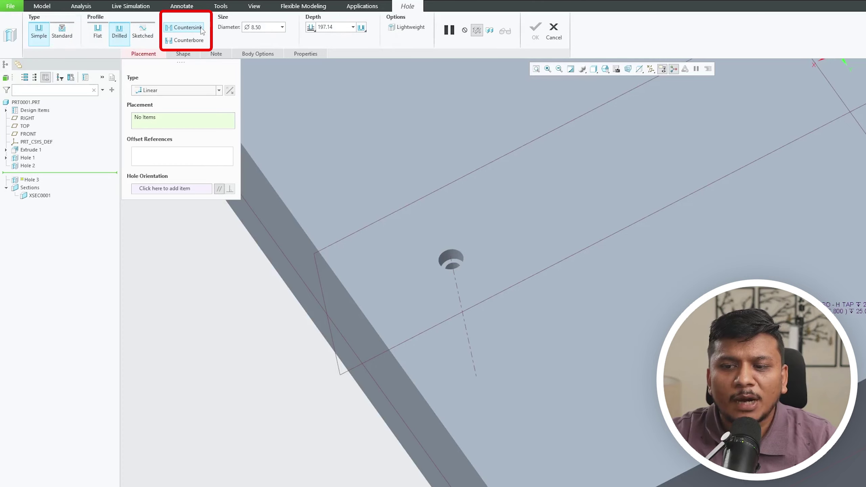
click(201, 29)
- Place the countersink hole on the block's upper face, offset about 231 from the RIGHT datum plane and about 103 from the TOP plane
middle_drag(627, 329, 580, 246)
scroll(463, 102, up, 3)
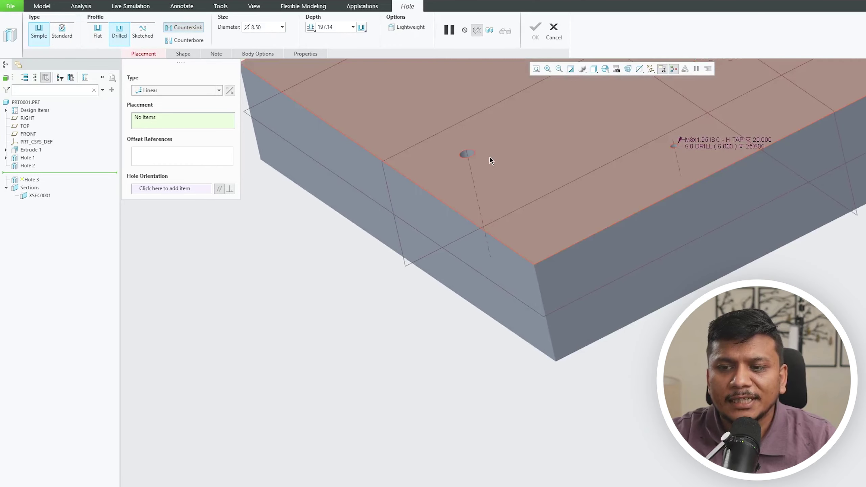
click(523, 171)
middle_drag(526, 171, 457, 251)
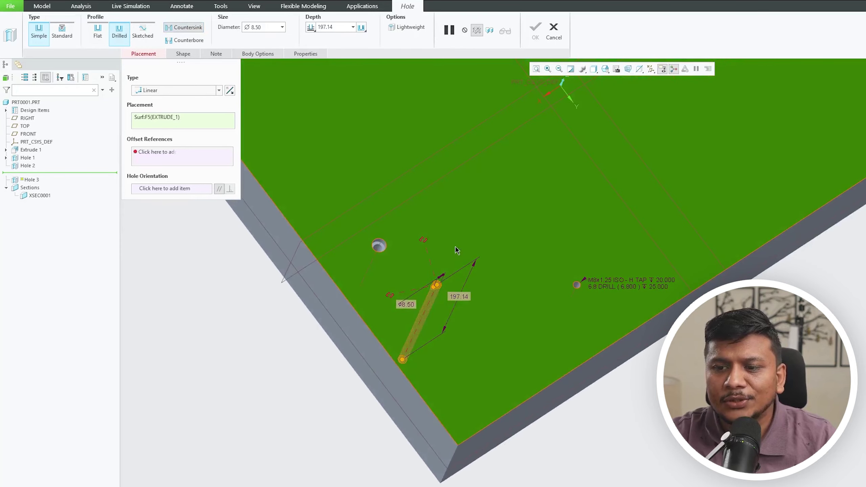
drag(423, 241, 648, 176)
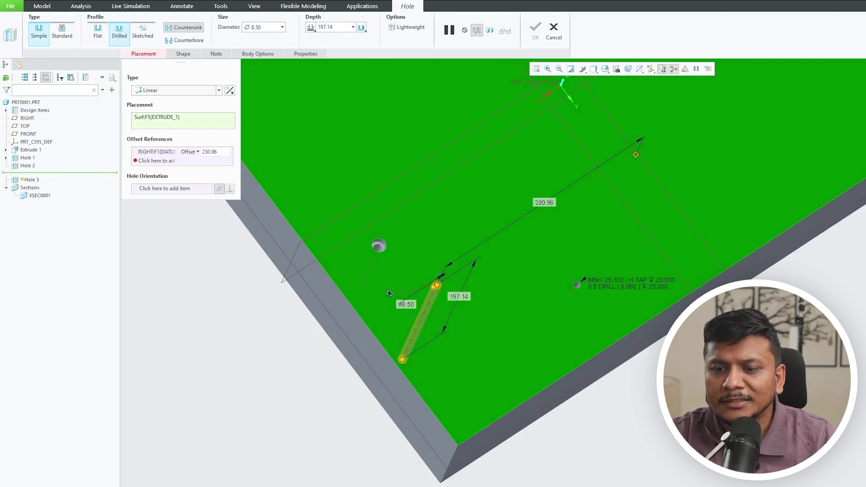
drag(389, 295, 374, 195)
scroll(440, 289, up, 5)
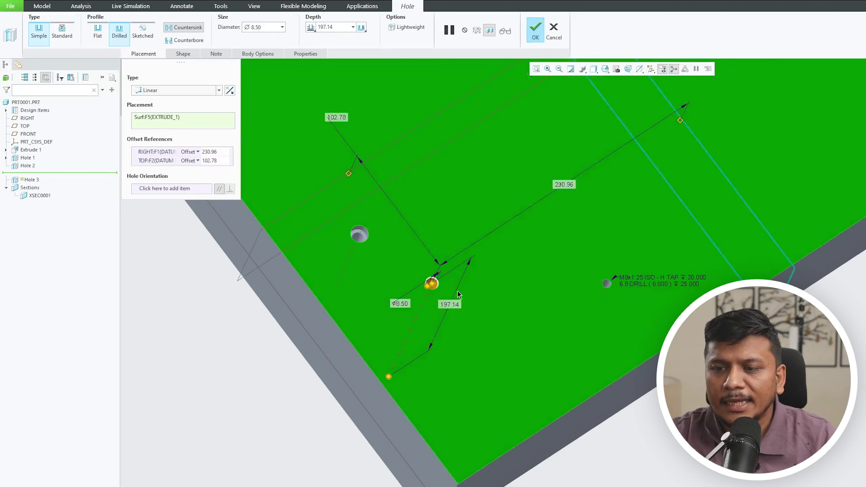
- Set the countersink diameter to 15 in the shape settings and consult a countersunk bolt dimension table in the browser's image results
scroll(421, 286, down, 3)
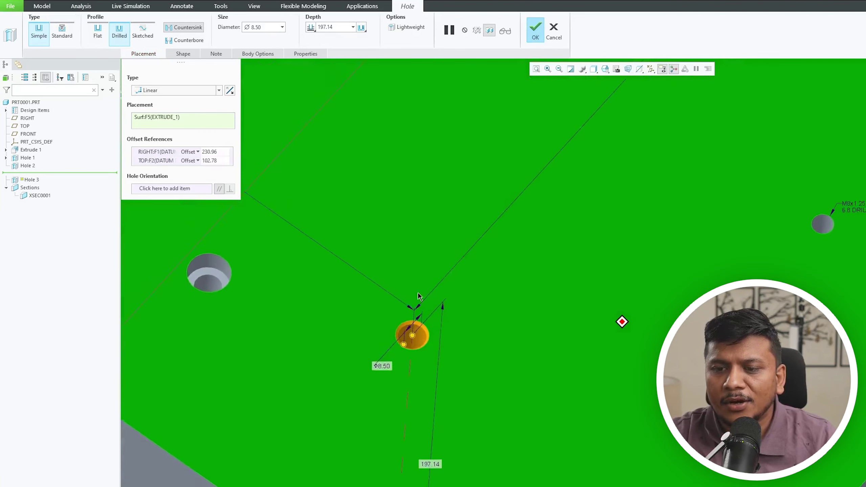
click(183, 53)
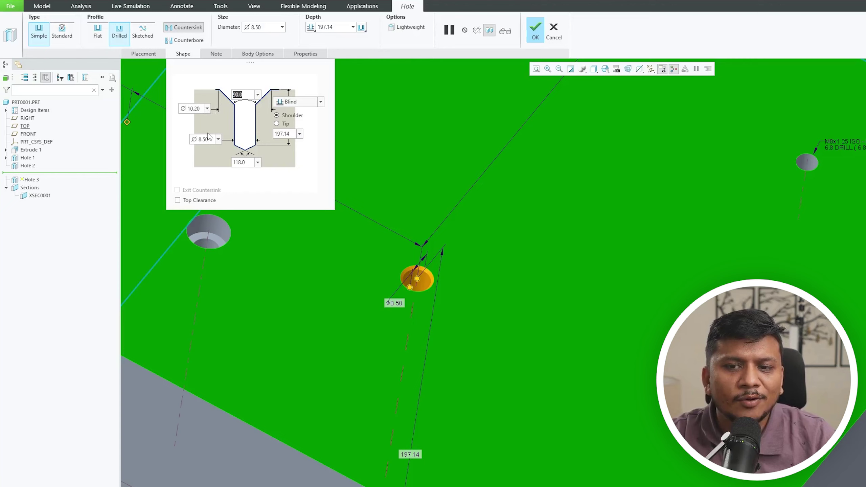
click(197, 109)
text(15)
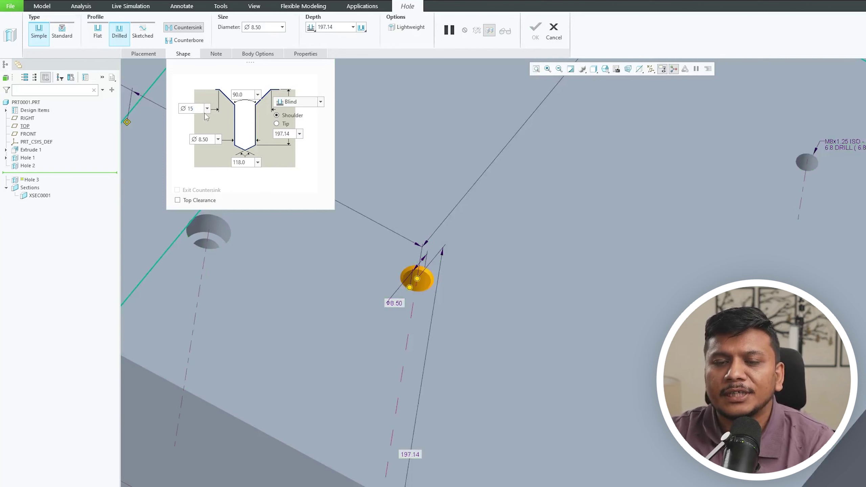
key(Return)
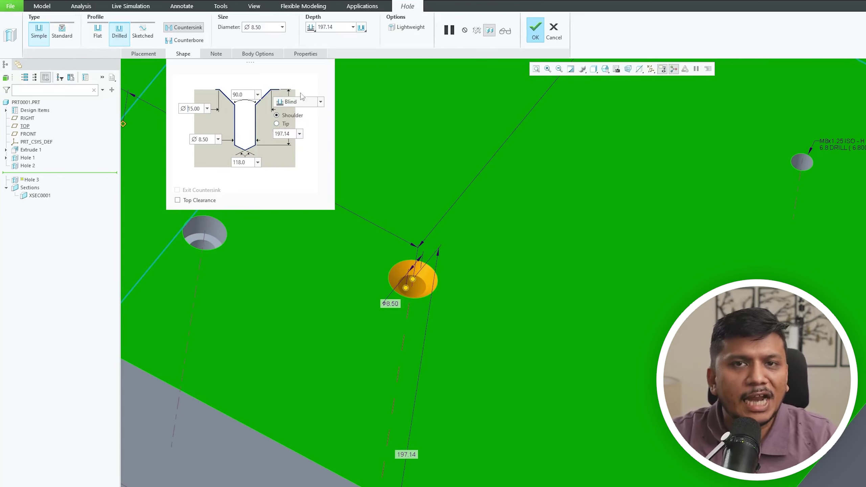
click(188, 109)
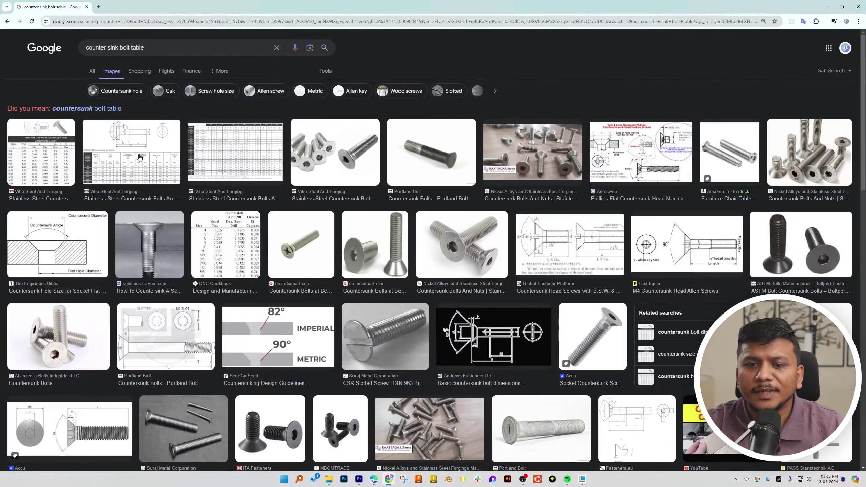
click(139, 157)
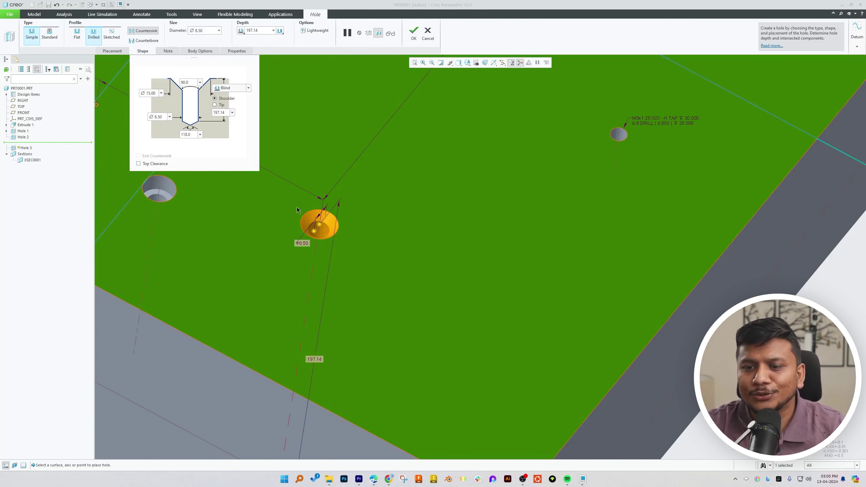
- Set the depth option of the countersink hole to Through All in the shape settings
click(243, 97)
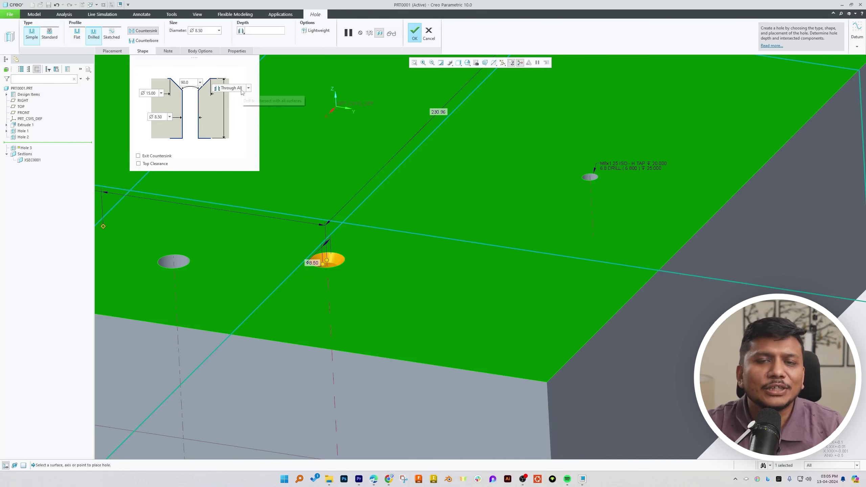
click(242, 90)
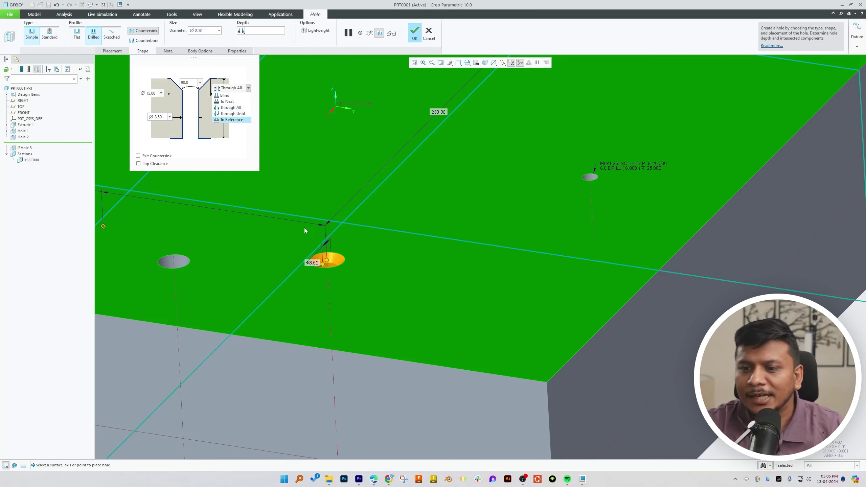
click(226, 162)
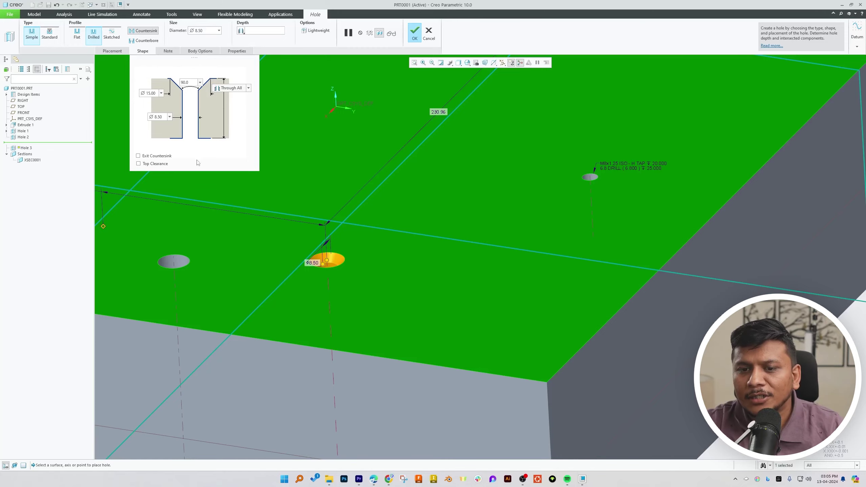
- Add an exit countersink to the through hole, inspect it from the block's underside, and complete the feature
click(139, 156)
middle_drag(202, 184, 457, 159)
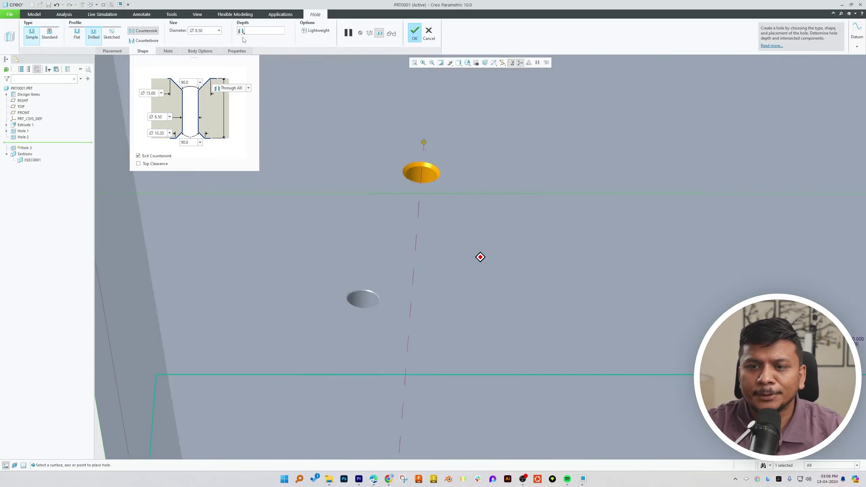
key(ctrl+d)
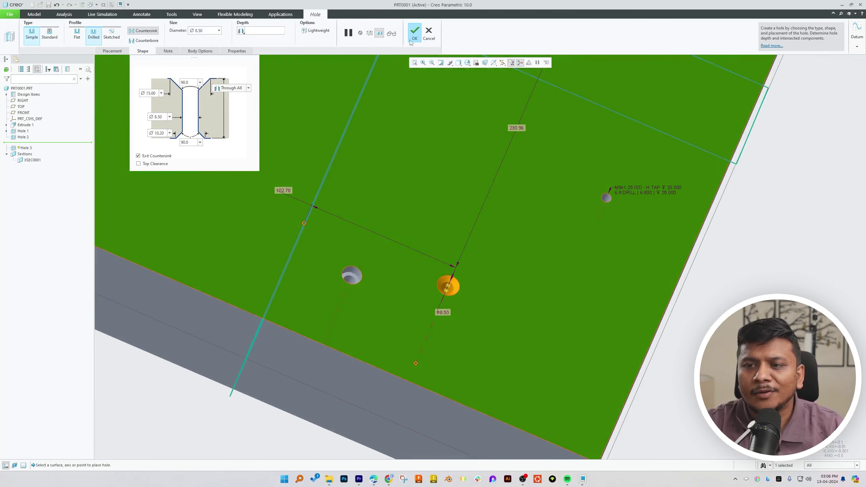
click(414, 33)
scroll(390, 257, up, 3)
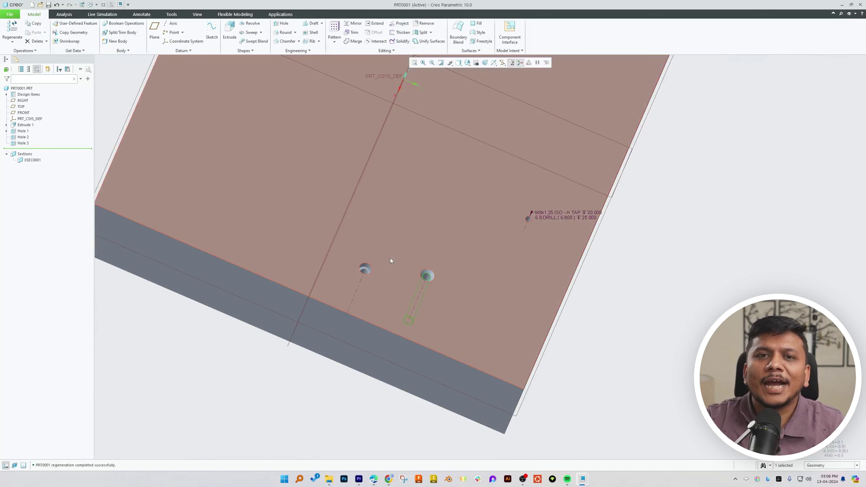